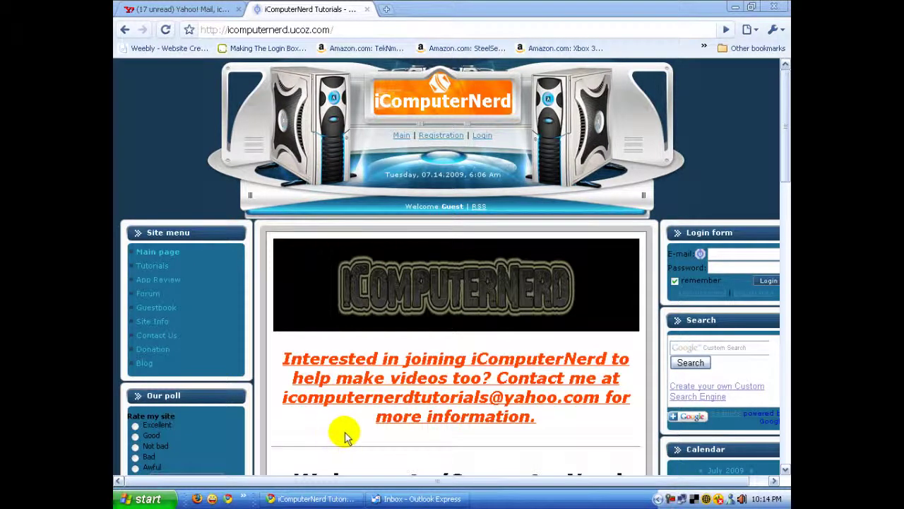
- Switch from Chrome to the Outlook Express window showing the Welcome message in the Inbox
click(397, 500)
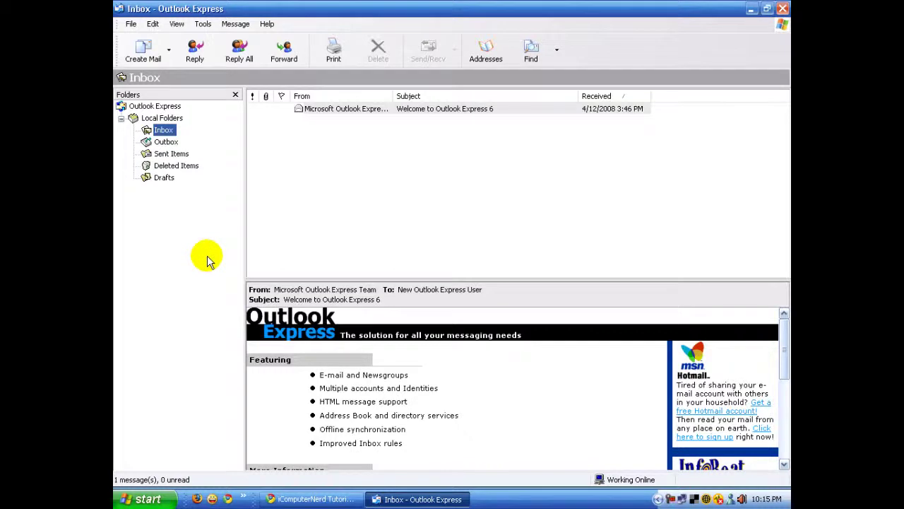
- Start a new mail account from Tools > Accounts > Add > Mail
click(202, 24)
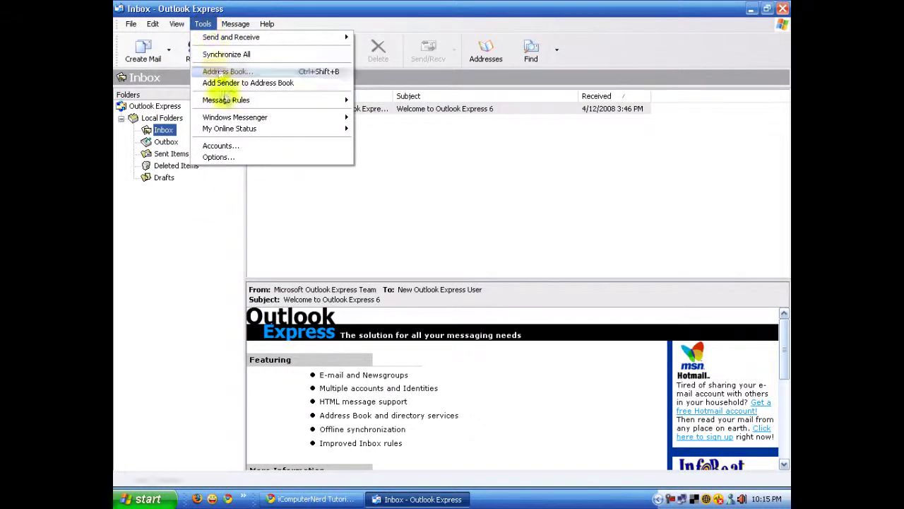
click(218, 145)
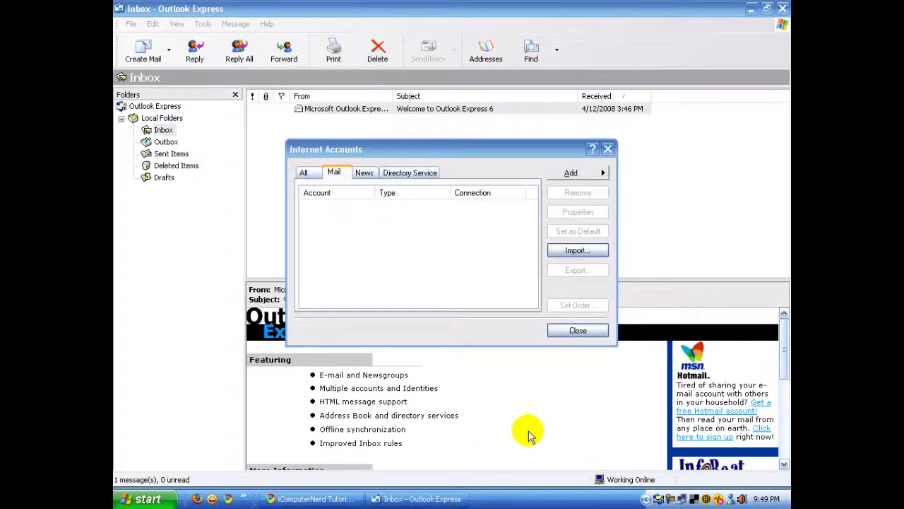
click(571, 173)
click(631, 173)
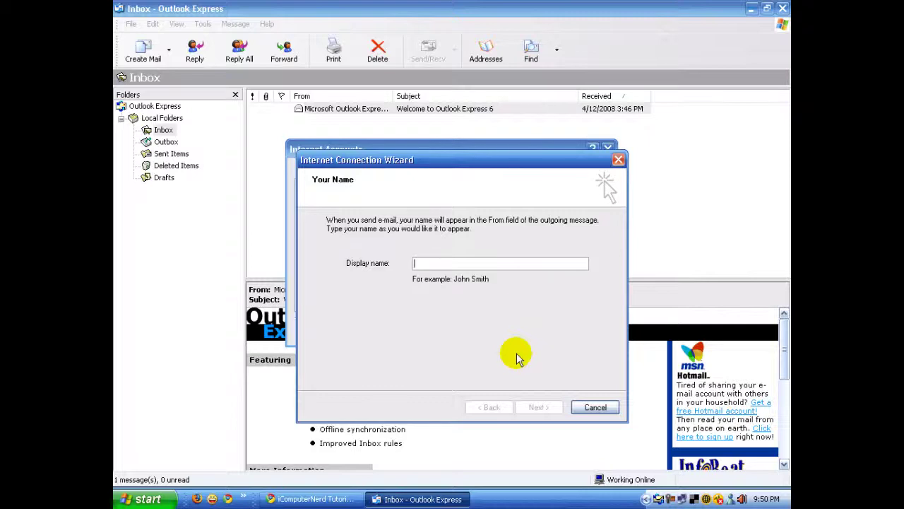
- Enter the display name and the AOL e-mail address in the connection wizard
text(i)
key(BackSpace)
text(iComputerNerd)
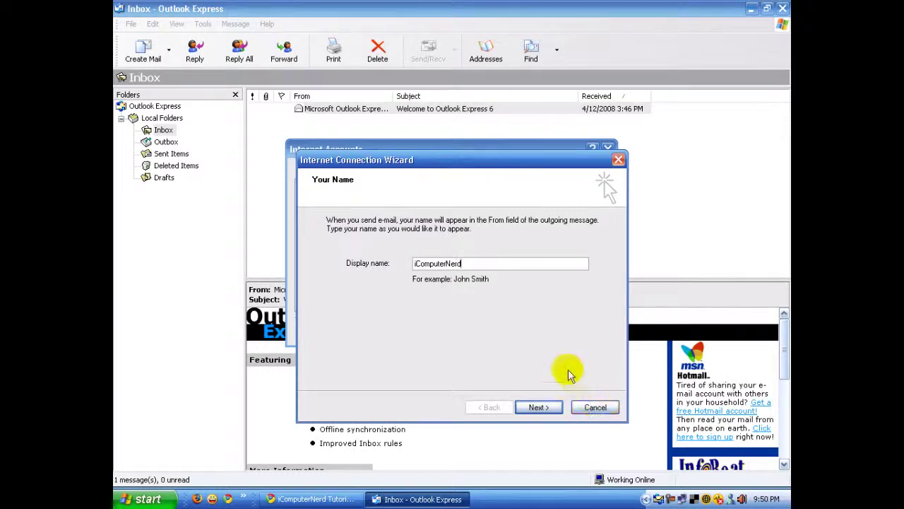
click(545, 407)
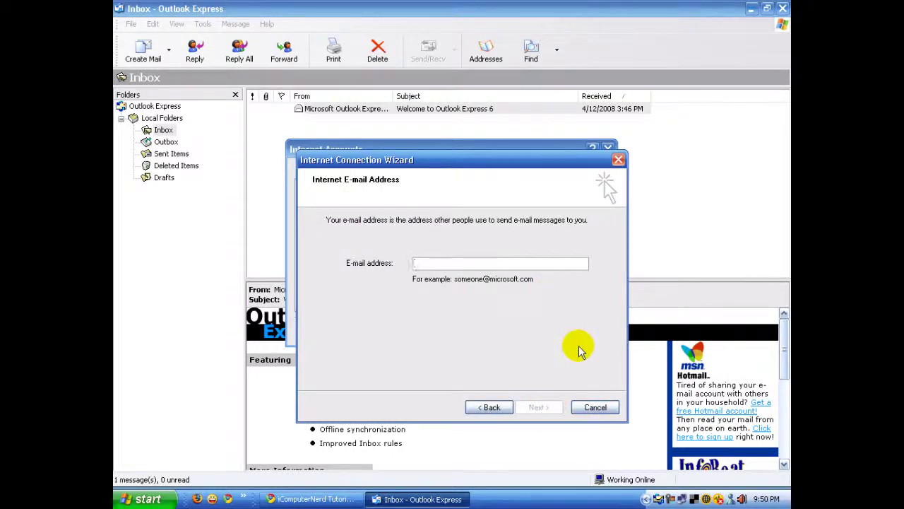
text(i)
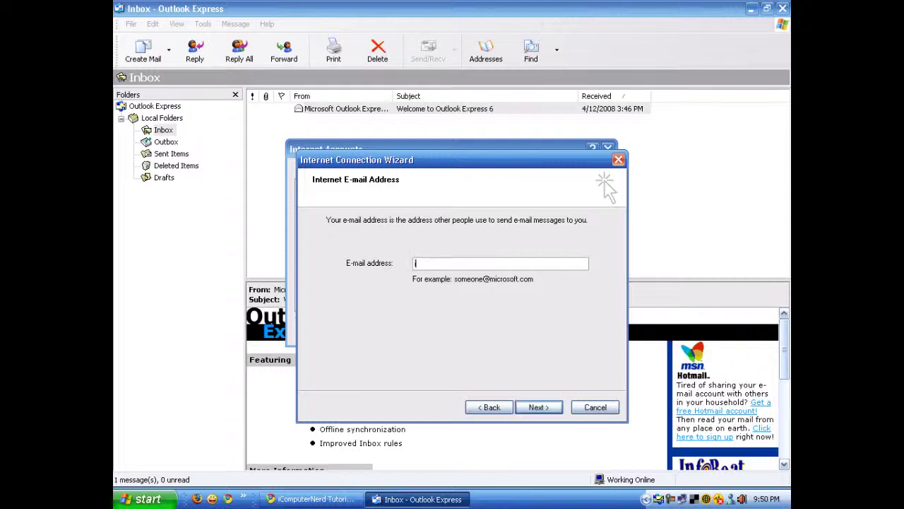
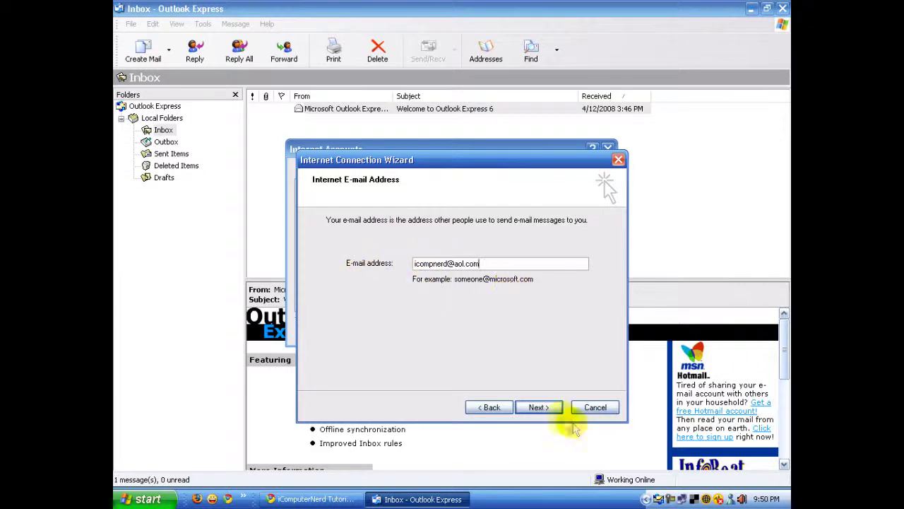
click(552, 409)
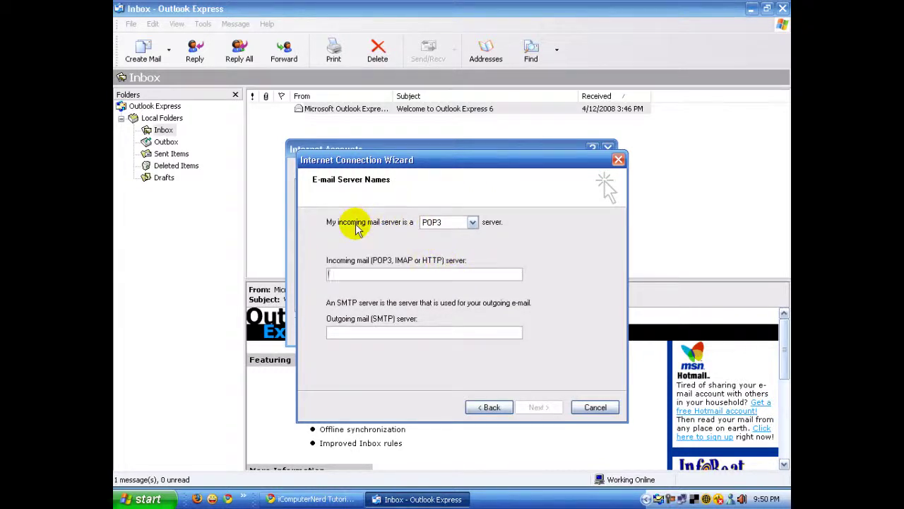
- Use an IMAP incoming server imap.aol.com and outgoing server smtp.aol.com
click(459, 224)
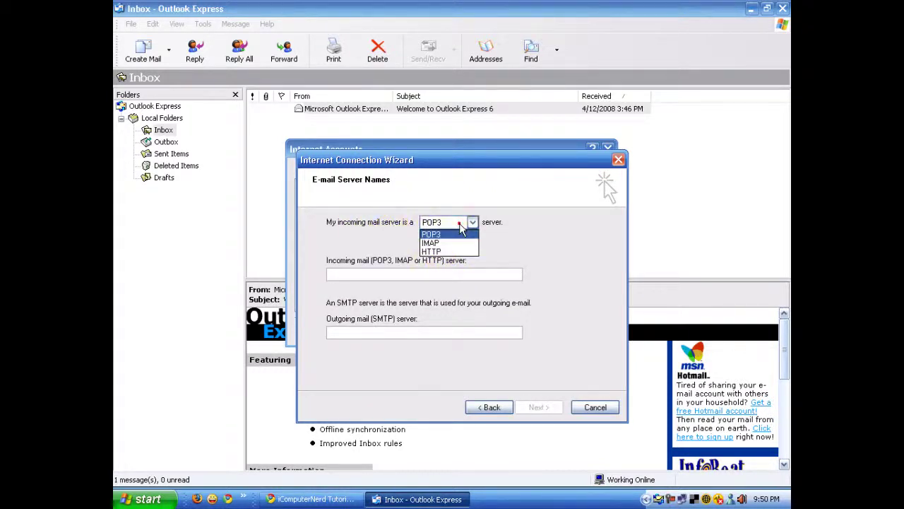
click(457, 242)
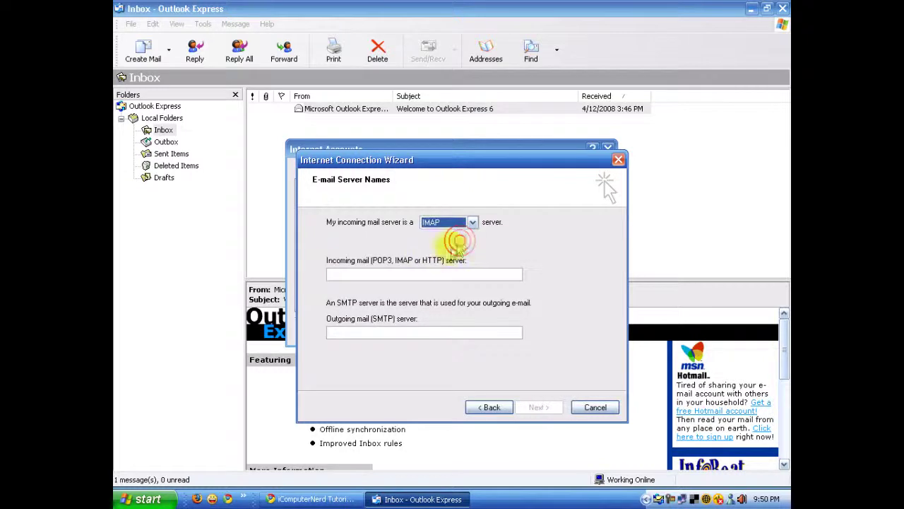
click(431, 274)
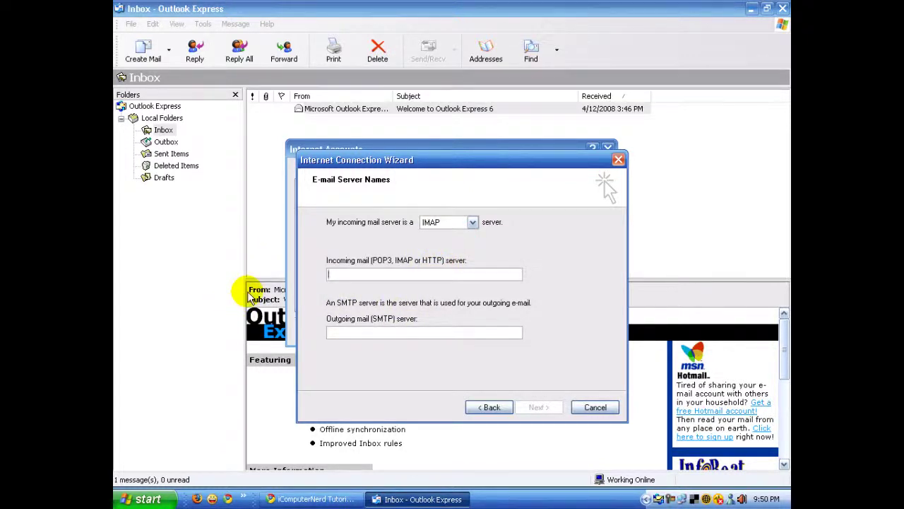
text(imap.aol.com)
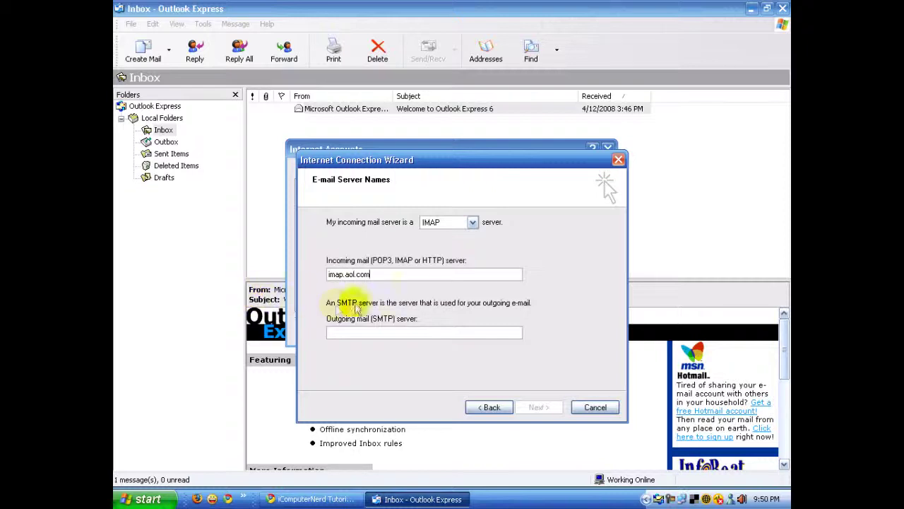
click(366, 333)
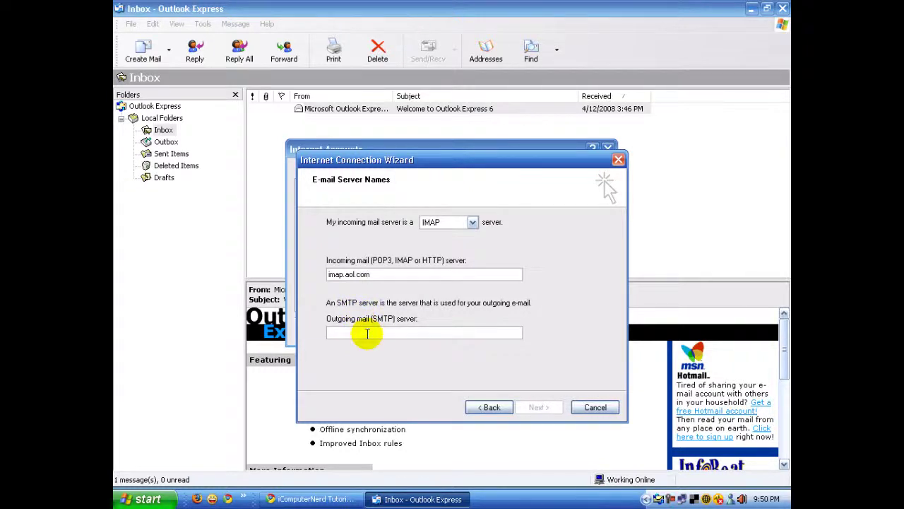
text(smtp.aol.com)
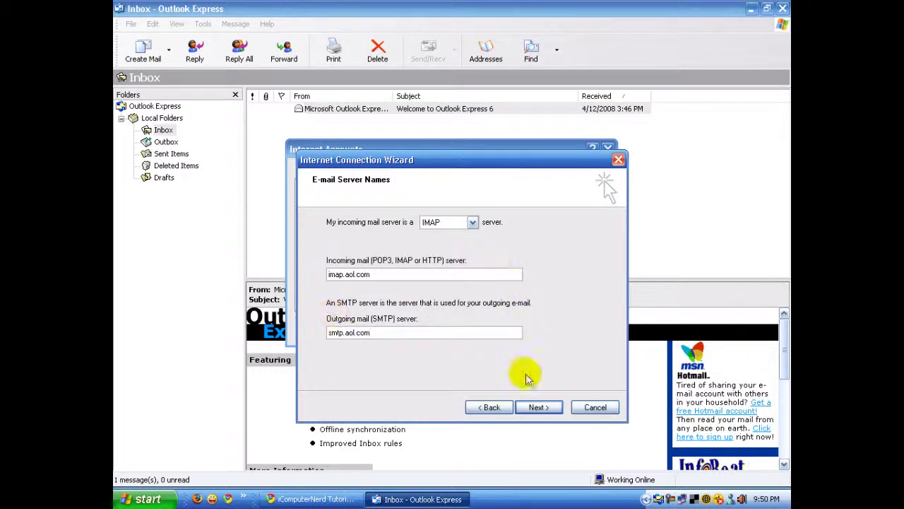
click(536, 407)
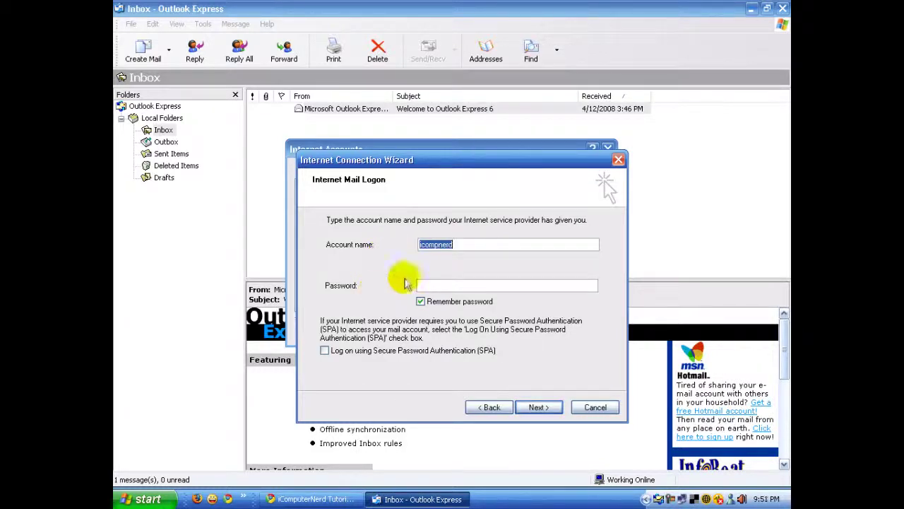
- Keep the suggested account name, enter the account password, and continue
click(485, 241)
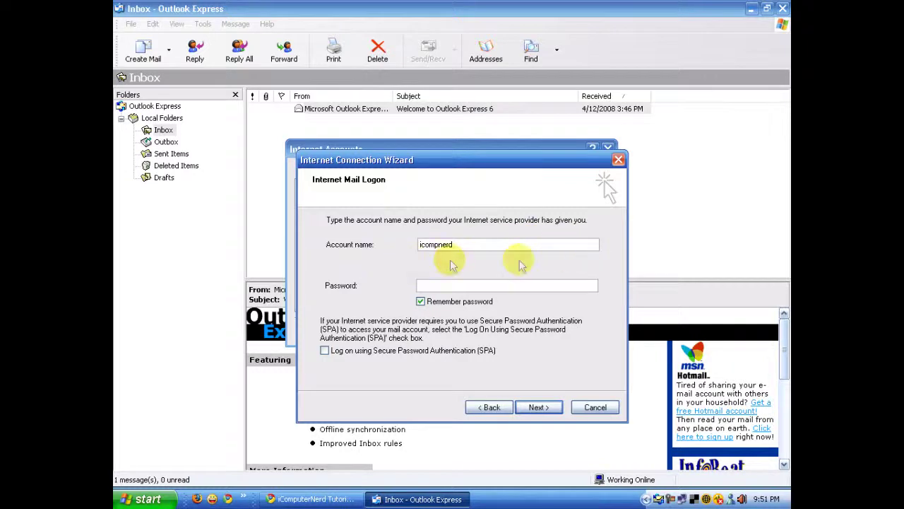
click(478, 284)
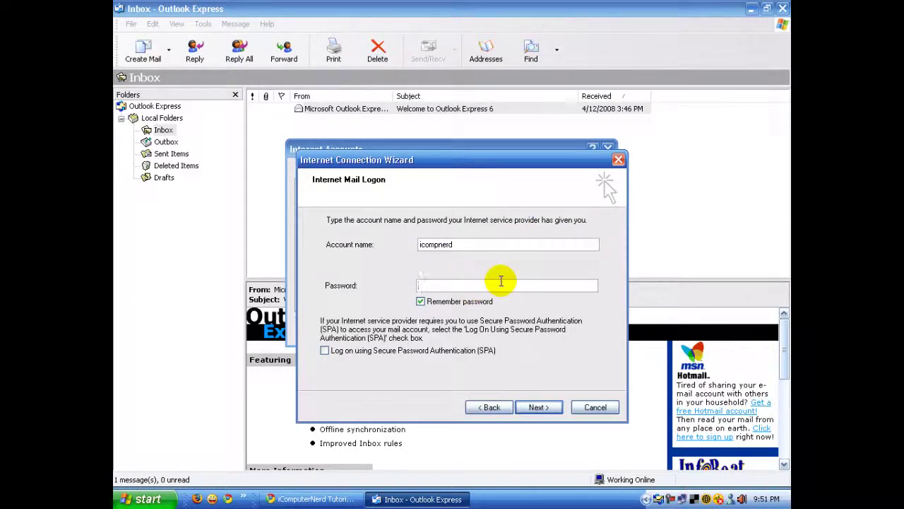
text(**)
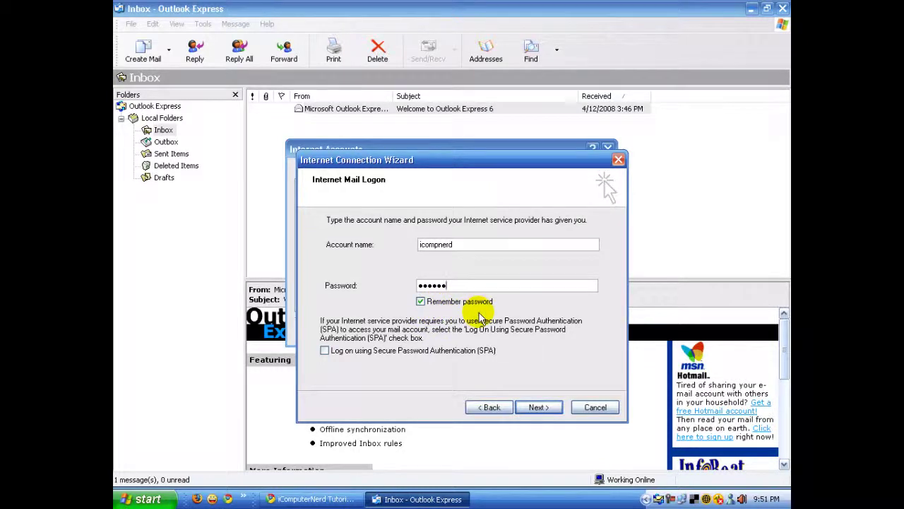
click(555, 404)
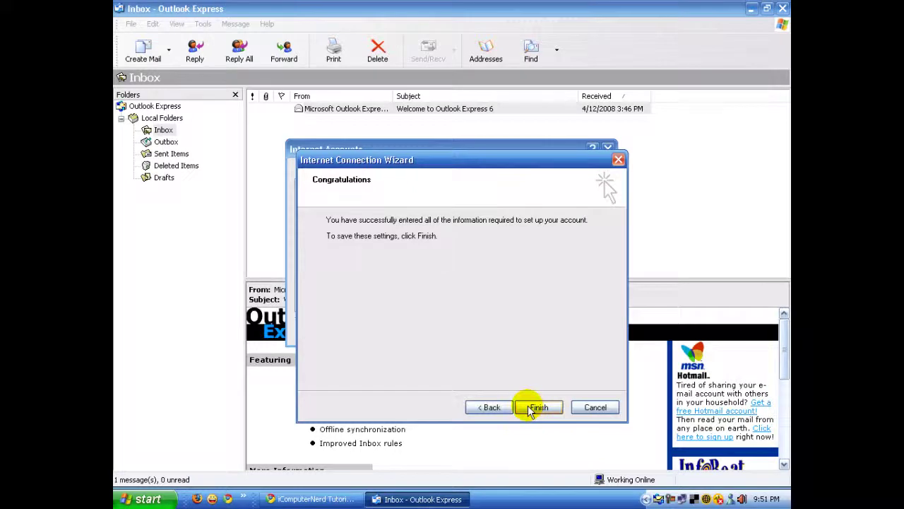
- Finish the wizard and rename the imap.aol.com account to iComputerNerd in its properties
click(533, 409)
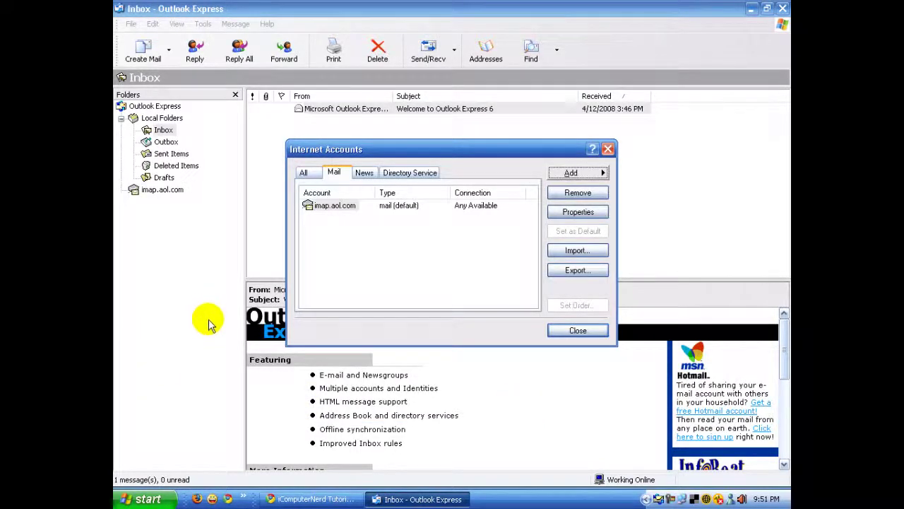
click(335, 210)
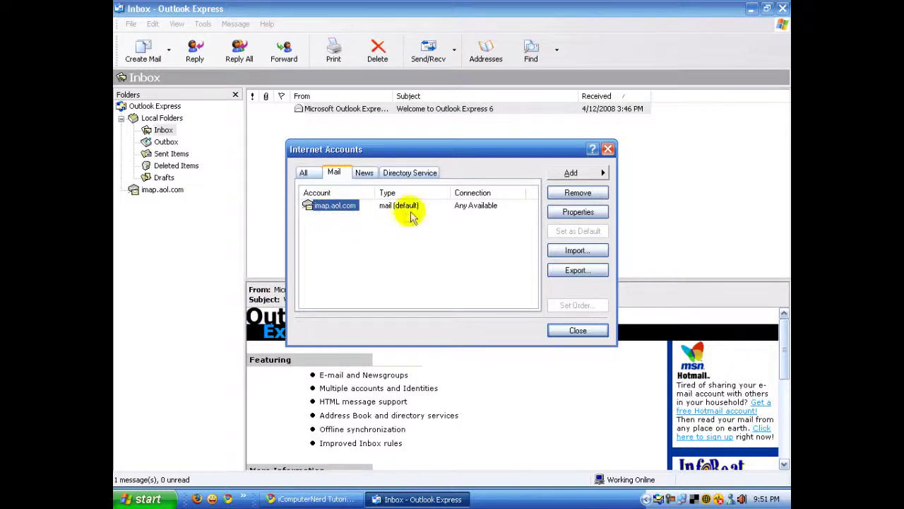
double_click(331, 211)
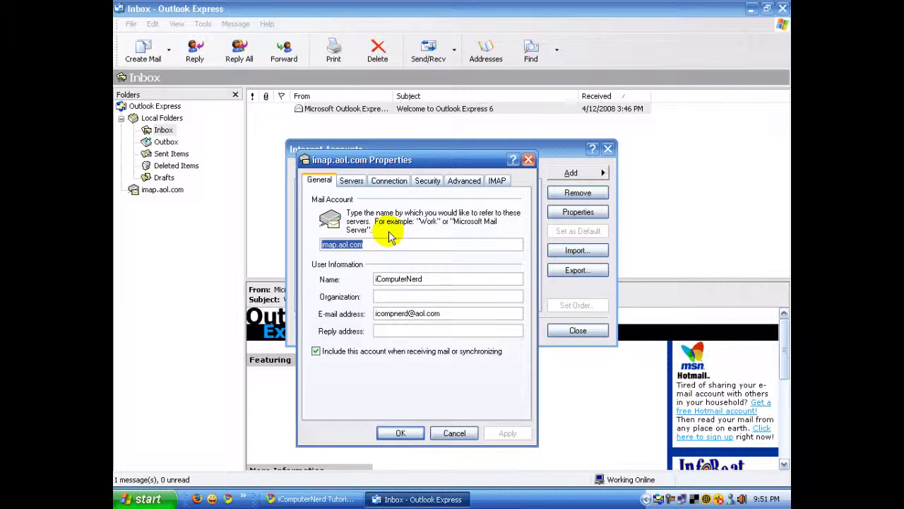
text(iComputerNerd)
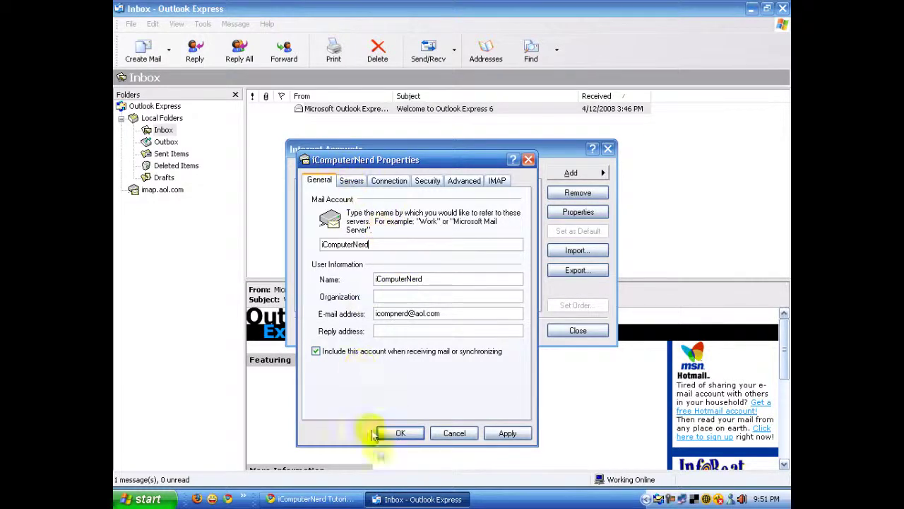
- Require outgoing server authentication and set the SMTP port to 587
click(400, 433)
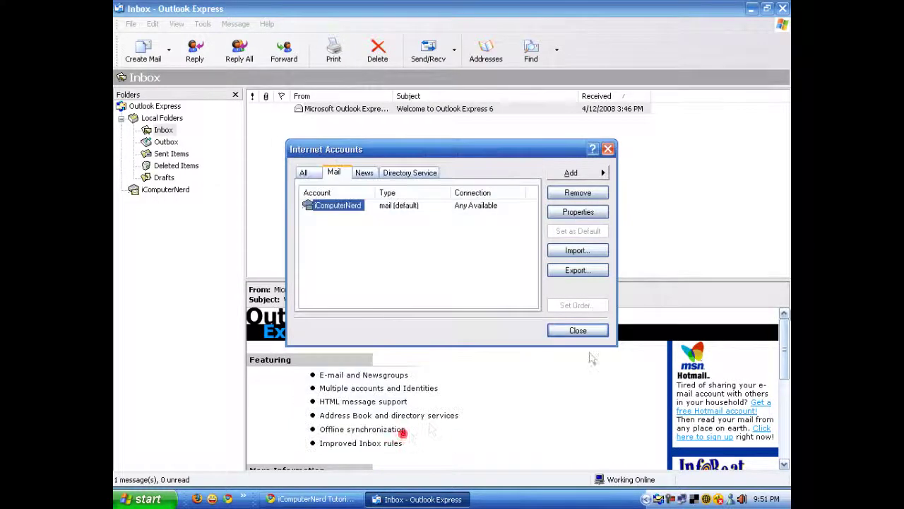
double_click(337, 205)
click(352, 180)
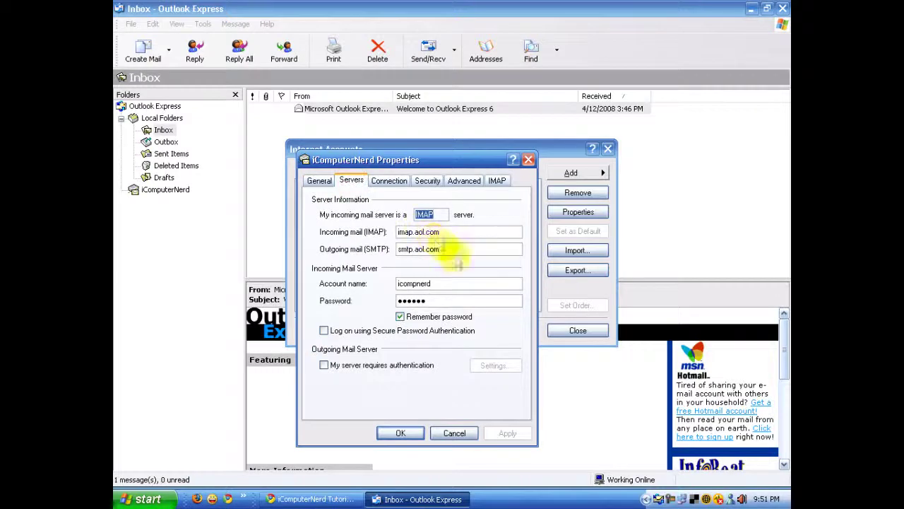
click(328, 377)
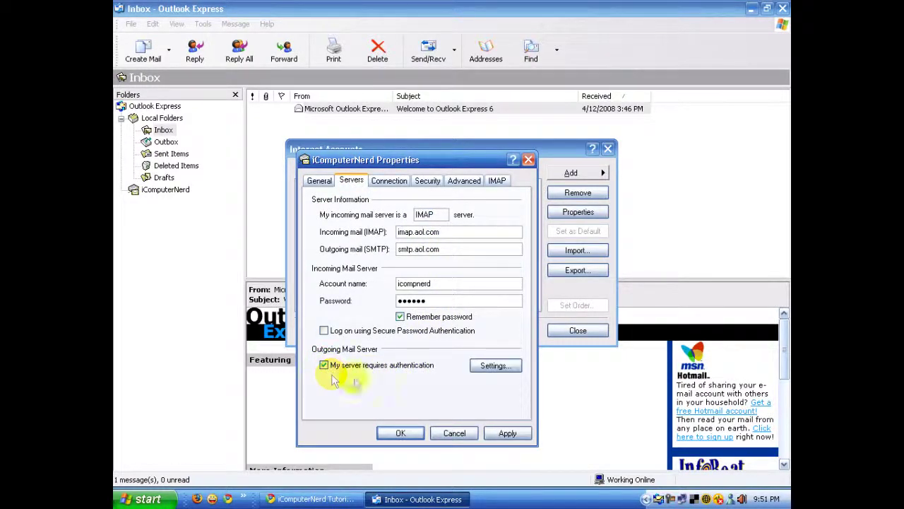
click(503, 434)
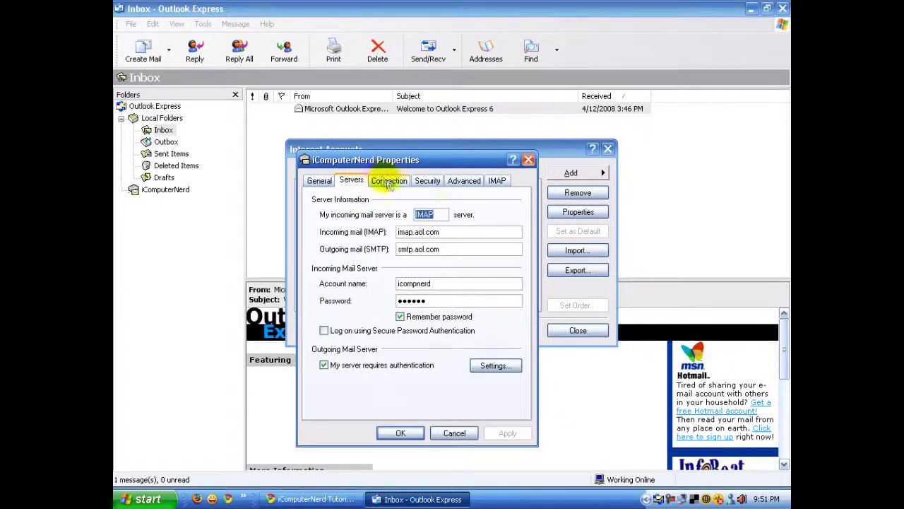
click(451, 185)
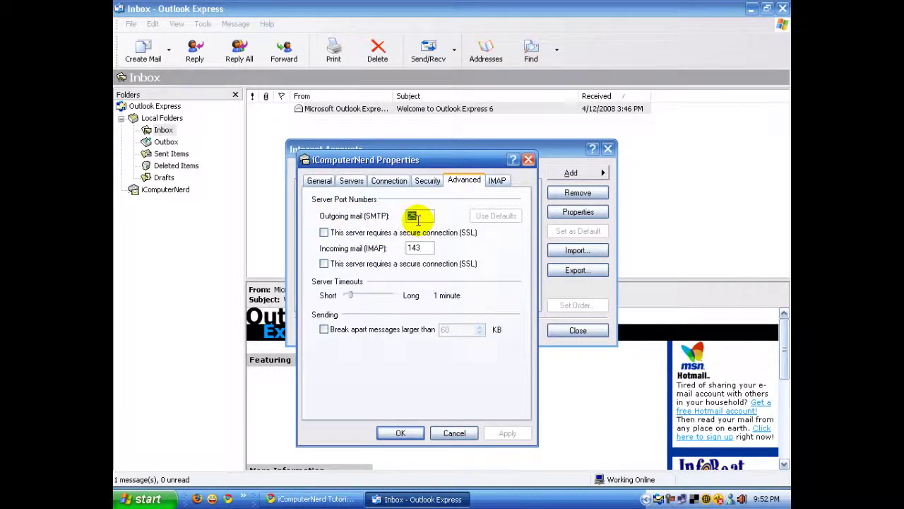
text(587)
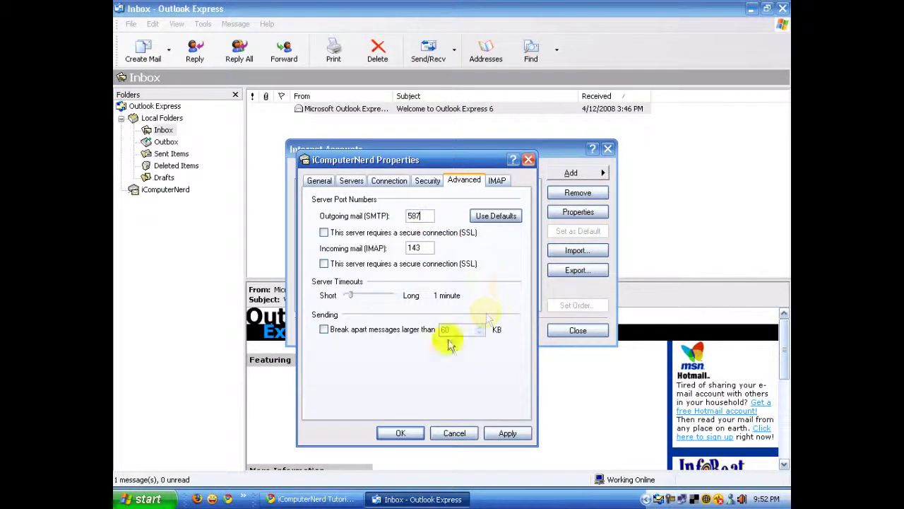
- Stop storing special folders on the IMAP server and save the account properties
click(495, 180)
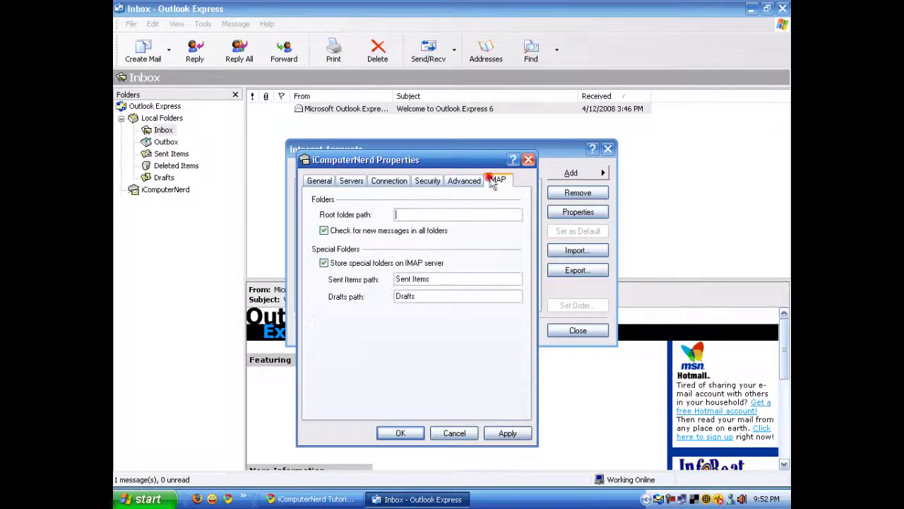
click(323, 263)
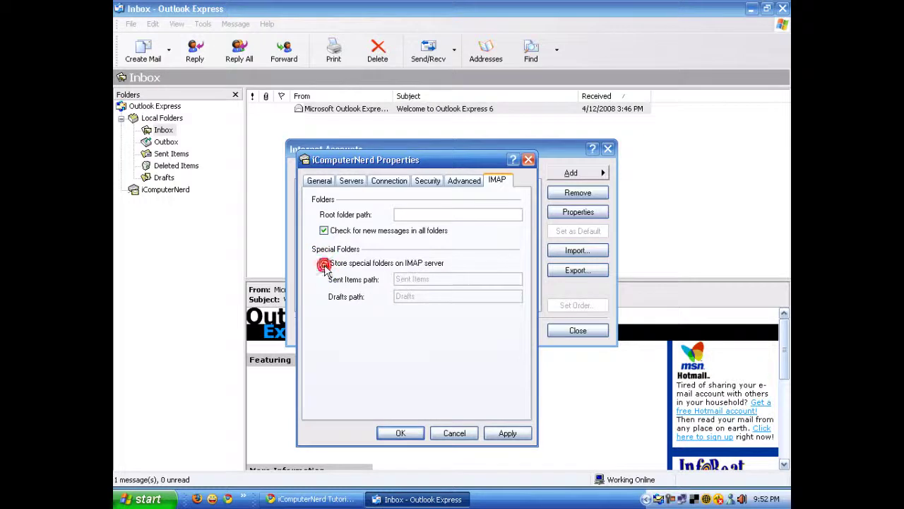
click(505, 434)
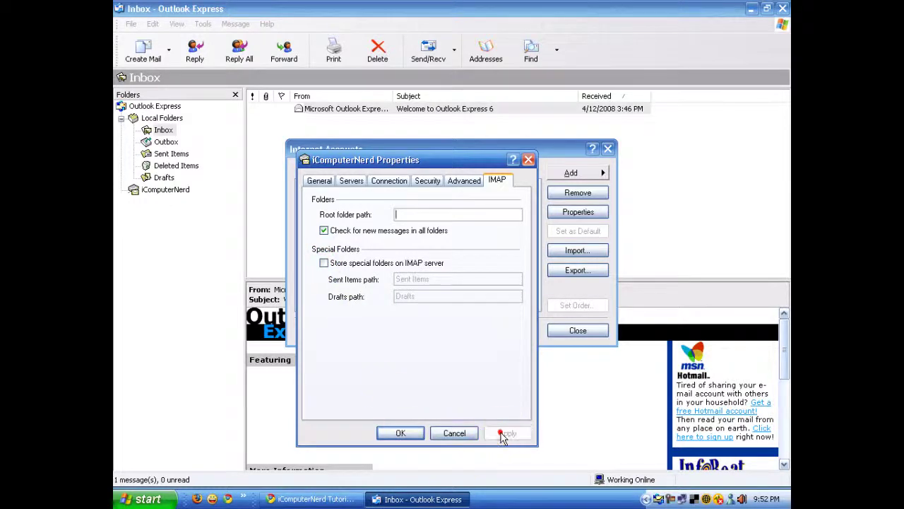
click(400, 433)
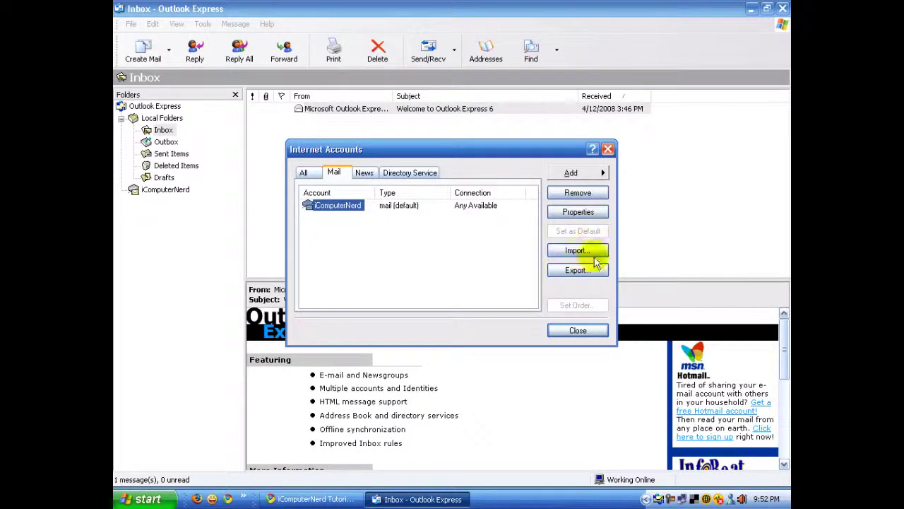
- Close Internet Accounts and download the Inbox, Drafts, Sent Items and VOICEMAIL folders
click(578, 330)
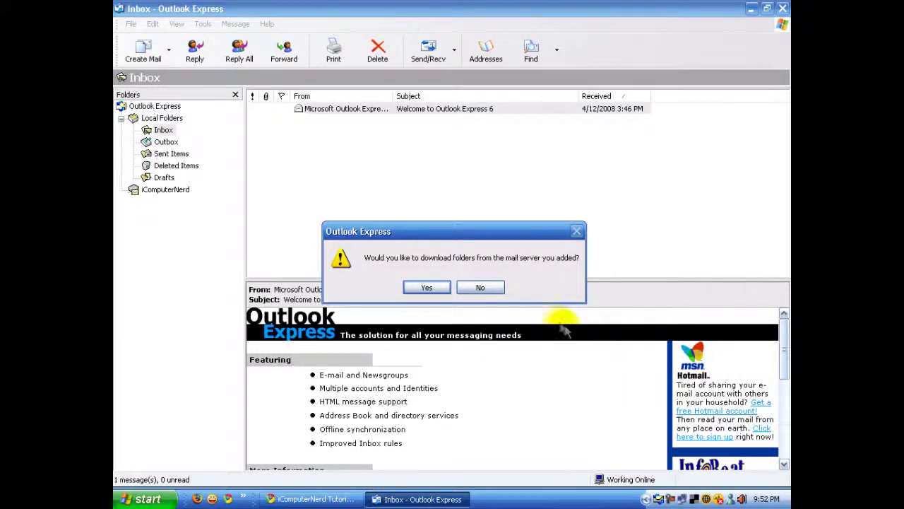
drag(478, 234, 493, 206)
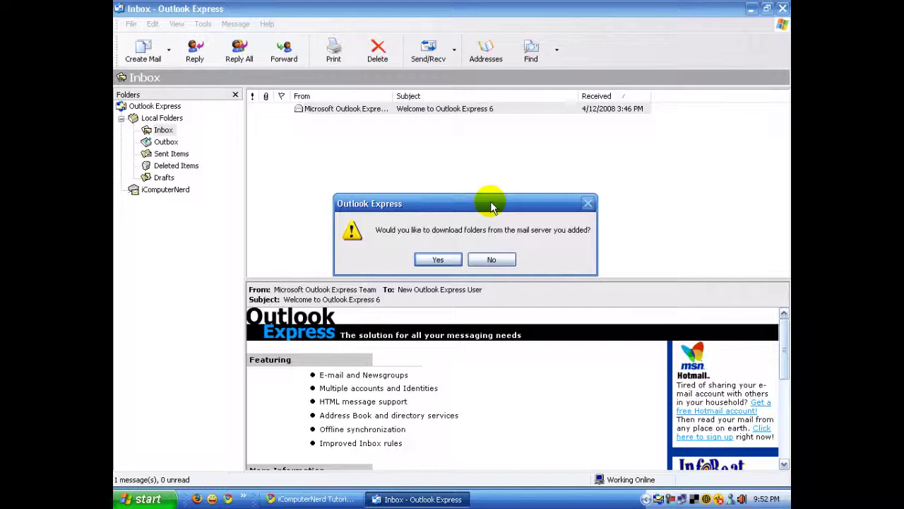
click(438, 259)
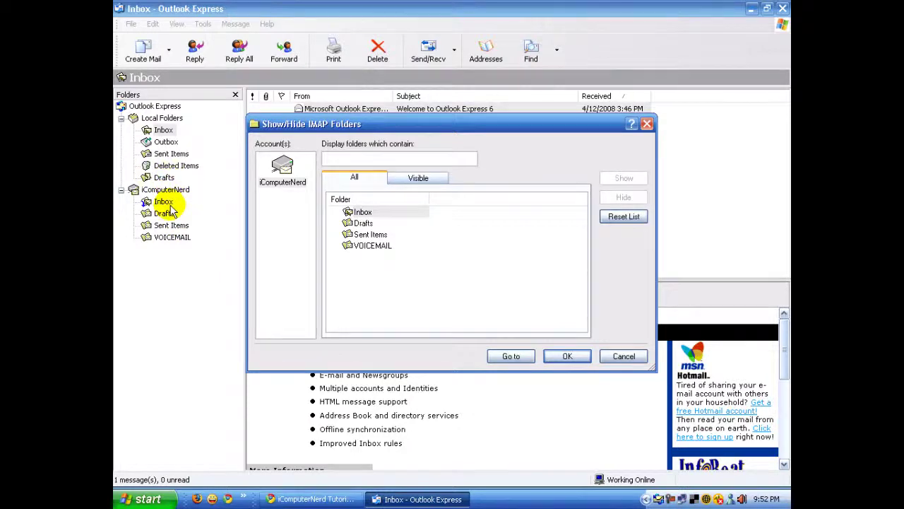
click(353, 212)
click(579, 357)
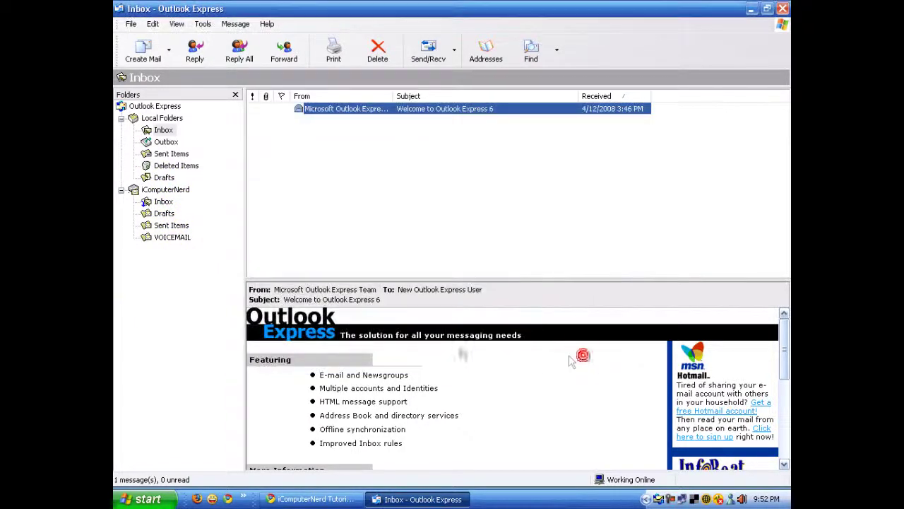
- Send a 'Test Email' message from Yahoo Mail to the AOL account's address
click(311, 499)
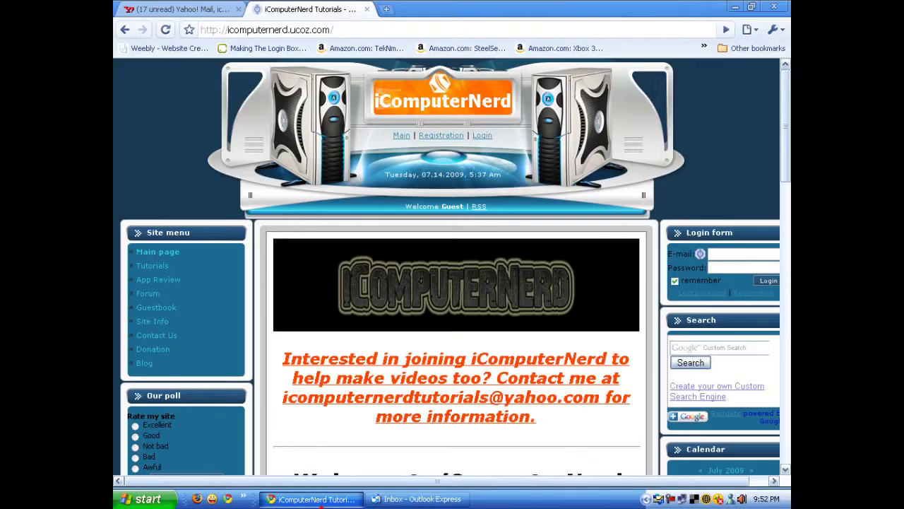
click(141, 9)
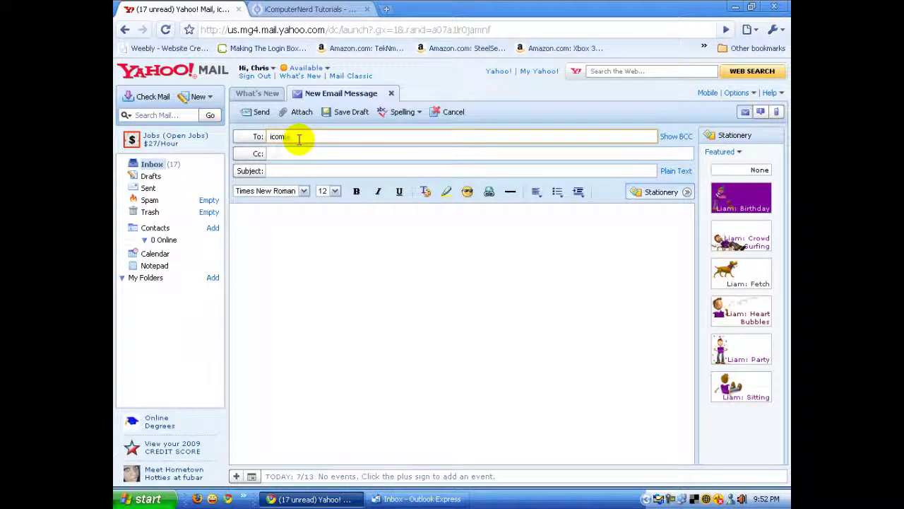
text(@aol.com)
click(309, 212)
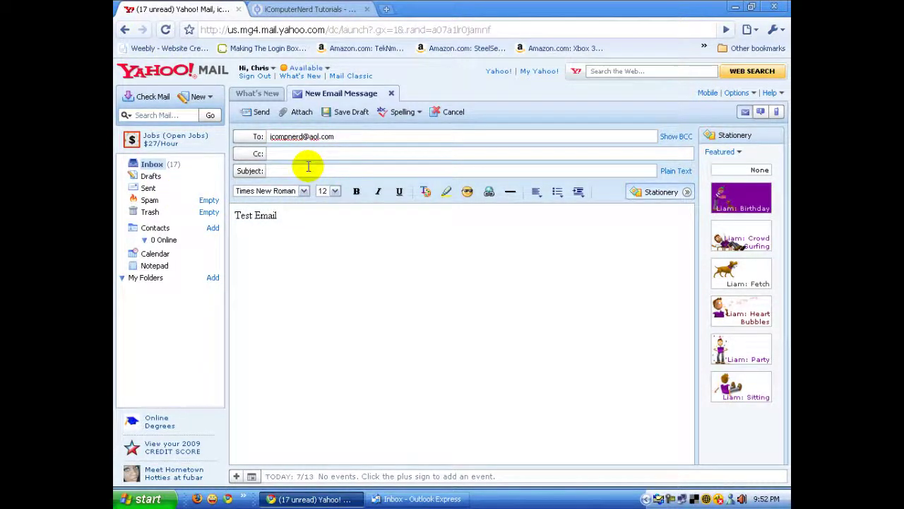
click(255, 117)
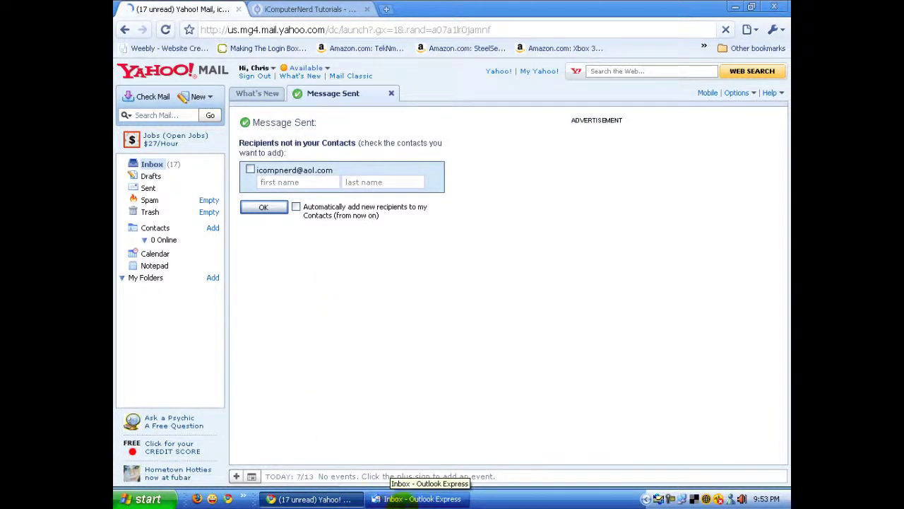
click(417, 499)
- Open the iComputerNerd Inbox and preview the received Test Email
click(168, 202)
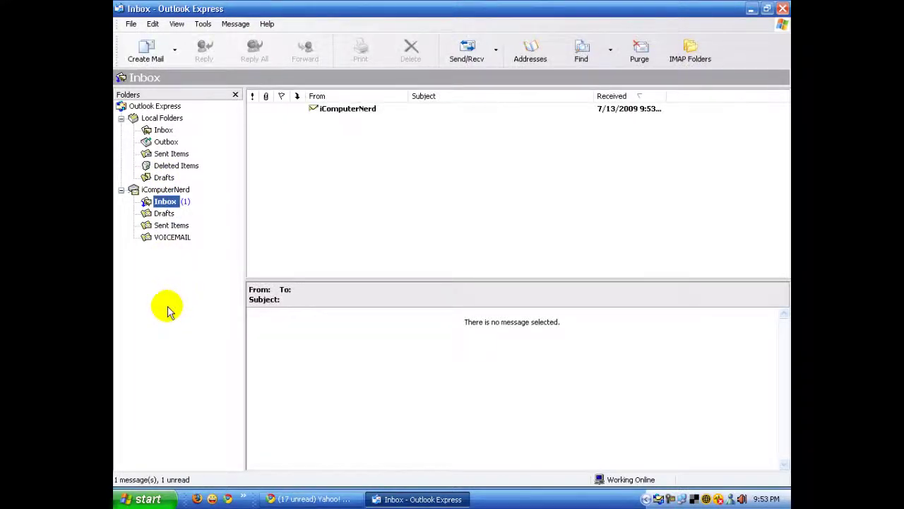
click(362, 111)
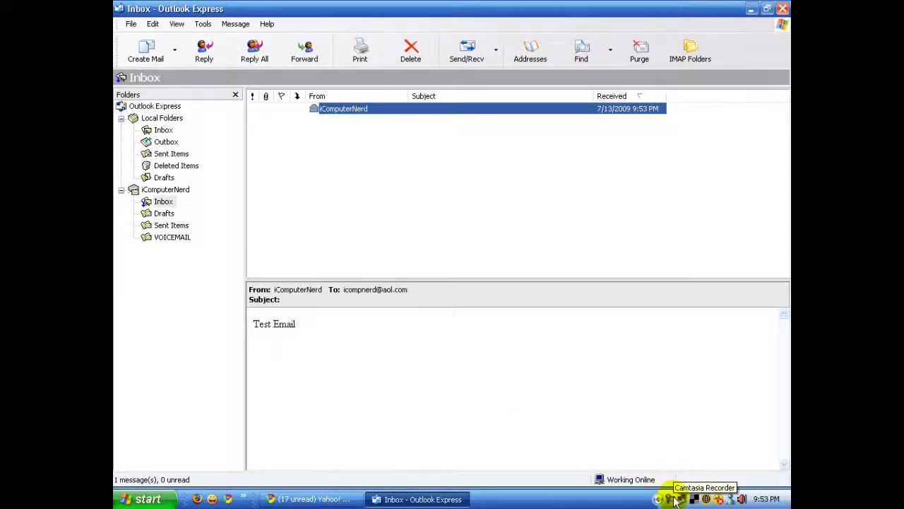
click(311, 499)
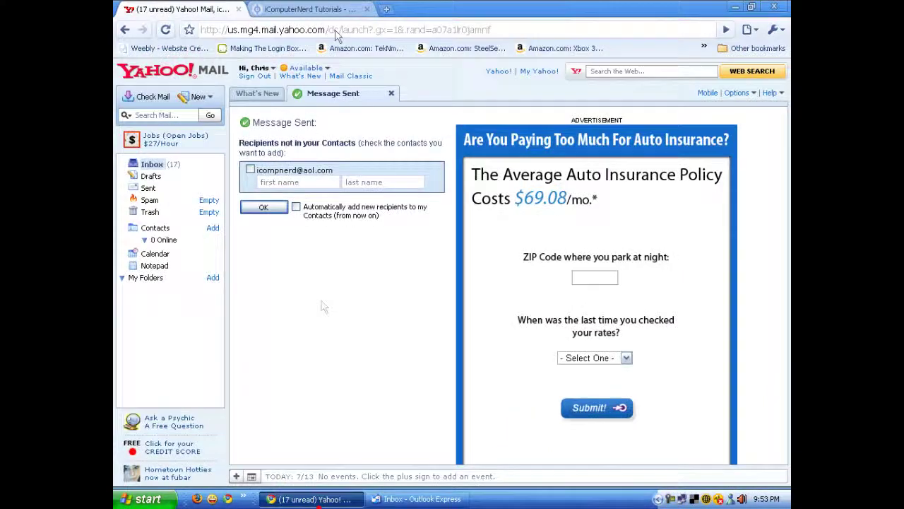
- On the iComputerNerd Tutorials page, highlight the contact e-mail address in the orange invitation text
click(329, 9)
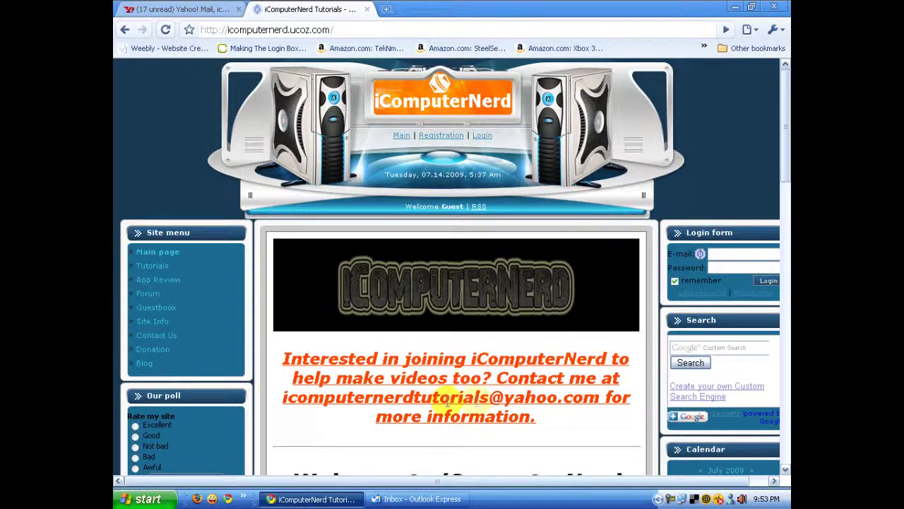
drag(285, 397, 596, 405)
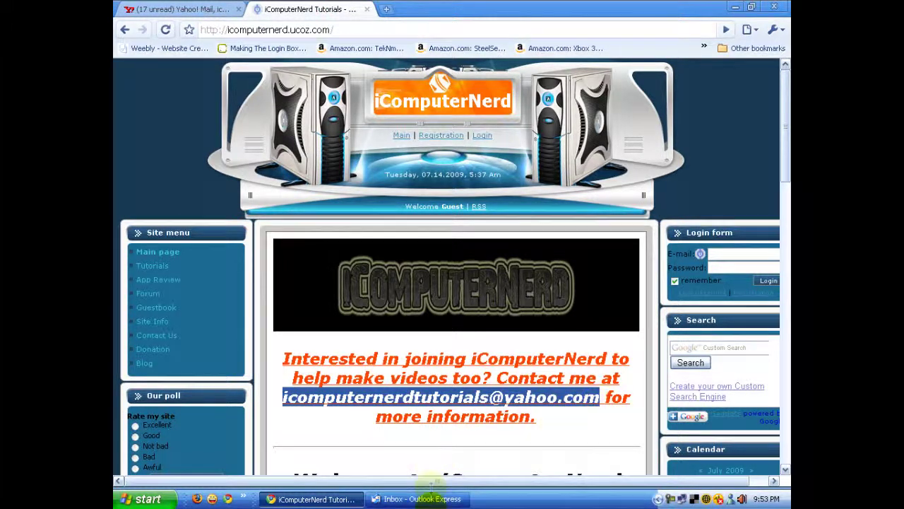